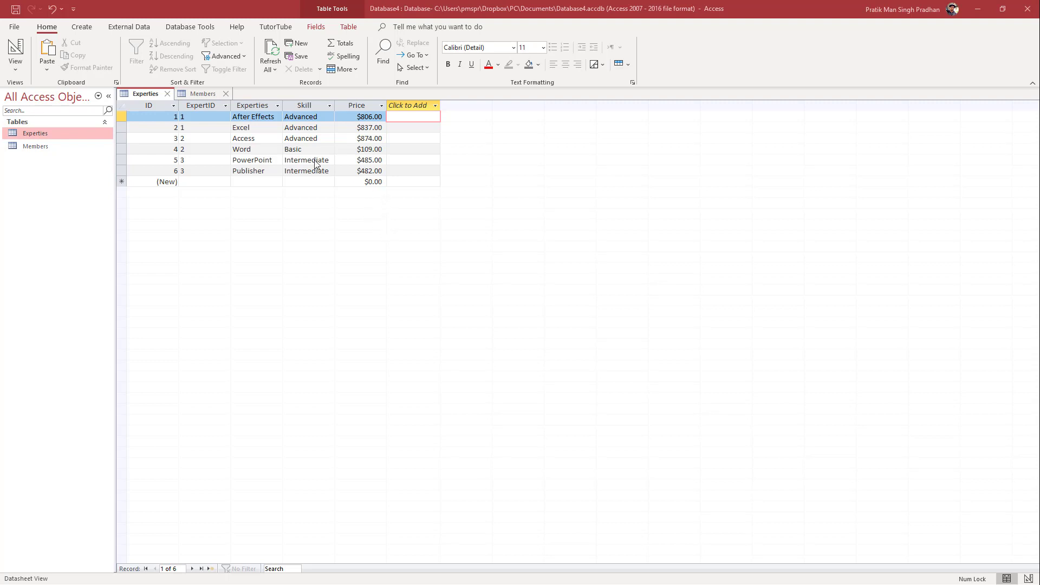
Generate a quick report from the Experties table and switch it to Design View.
{"action": "left_click", "coordinate": [81, 30]}
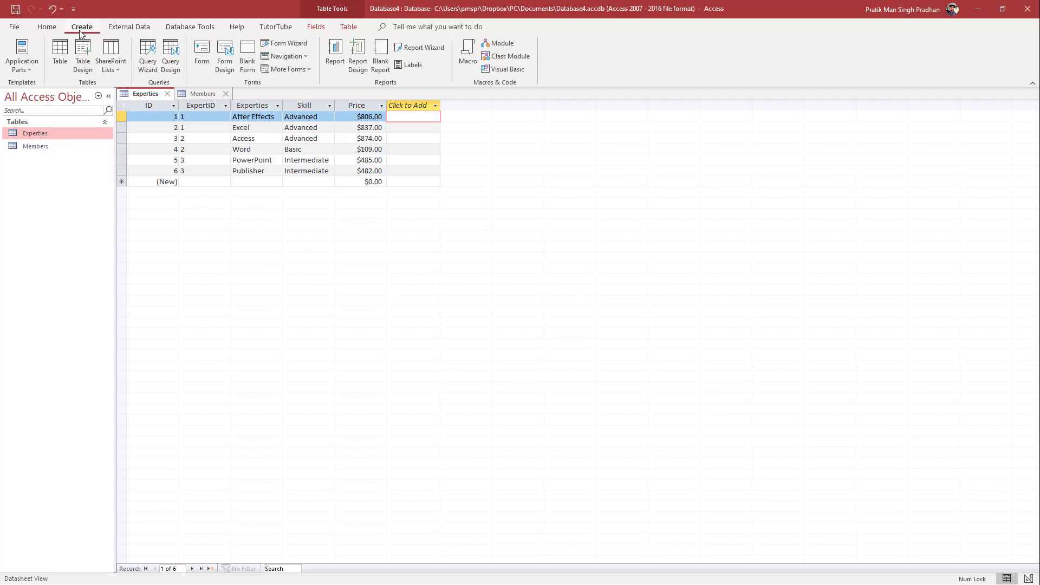
{"action": "left_click", "coordinate": [334, 54]}
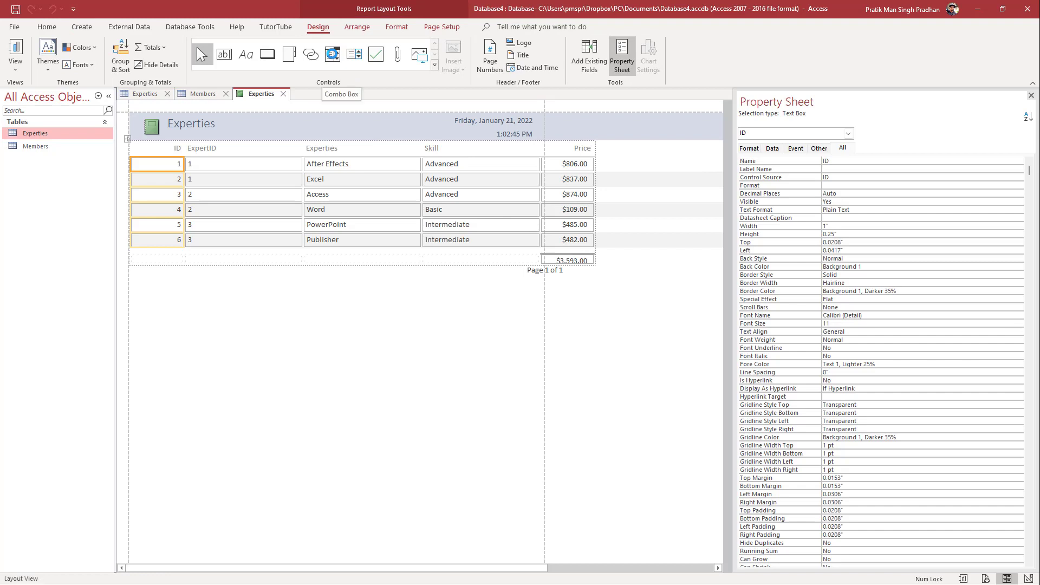
{"action": "left_click", "coordinate": [136, 267]}
{"action": "left_click", "coordinate": [16, 65]}
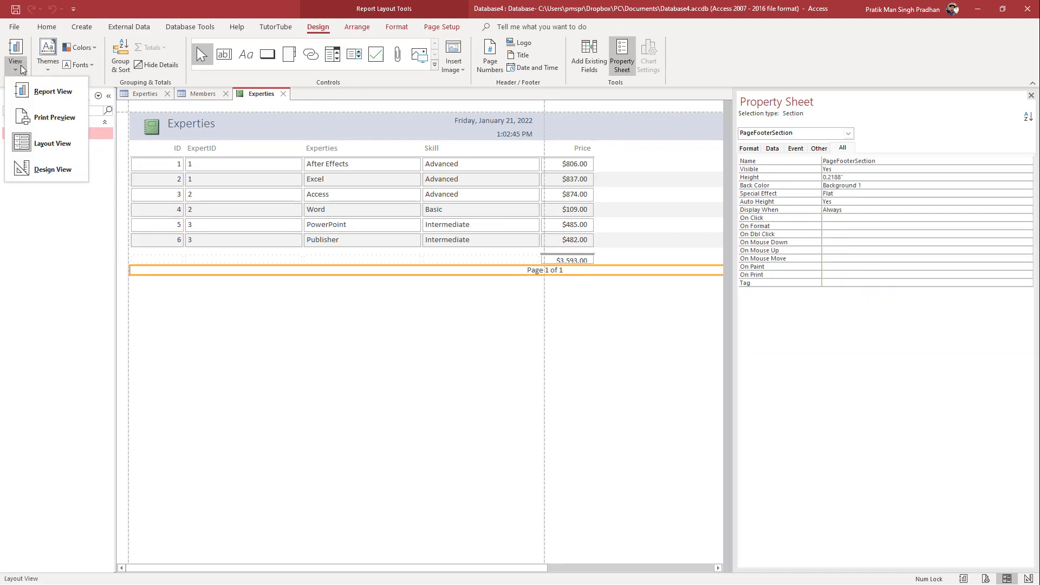
{"action": "left_click", "coordinate": [54, 168]}
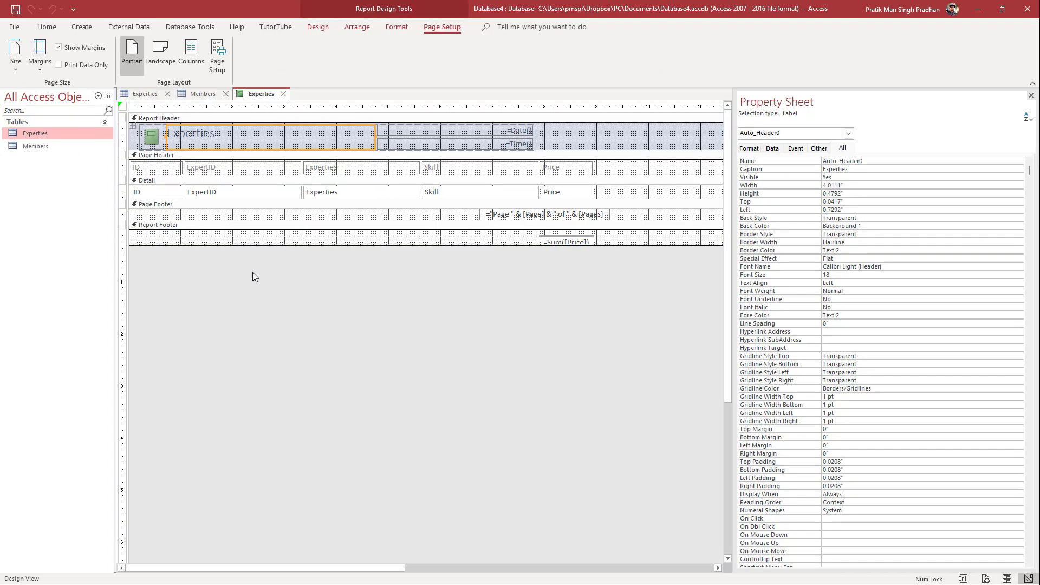
Stretch the Report Footer section several inches taller to leave room below the price total.
{"action": "left_click", "coordinate": [127, 245]}
{"action": "left_click", "coordinate": [148, 248]}
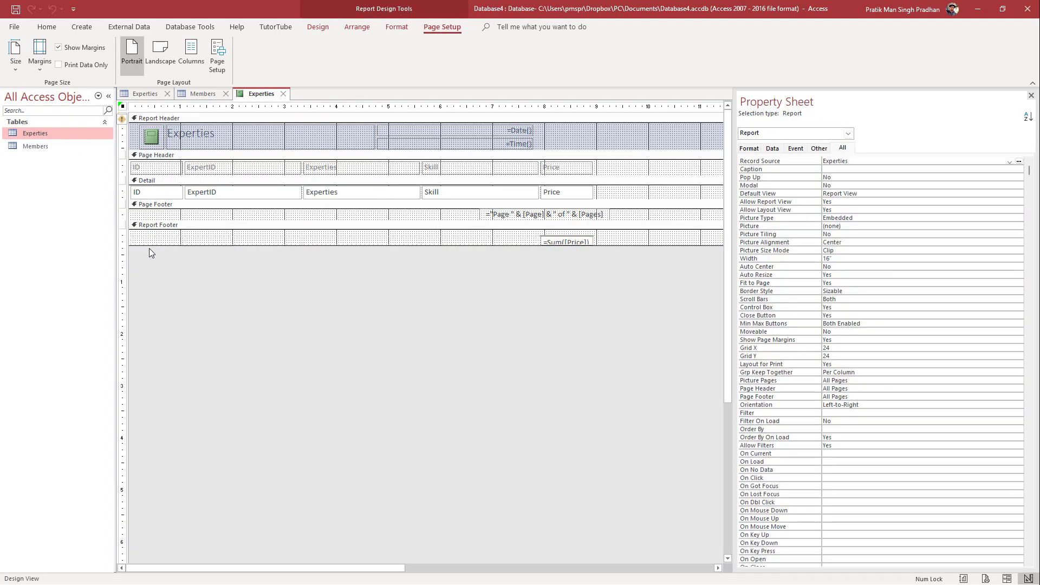
{"action": "left_click_drag", "start_coordinate": [149, 244], "coordinate": [149, 249]}
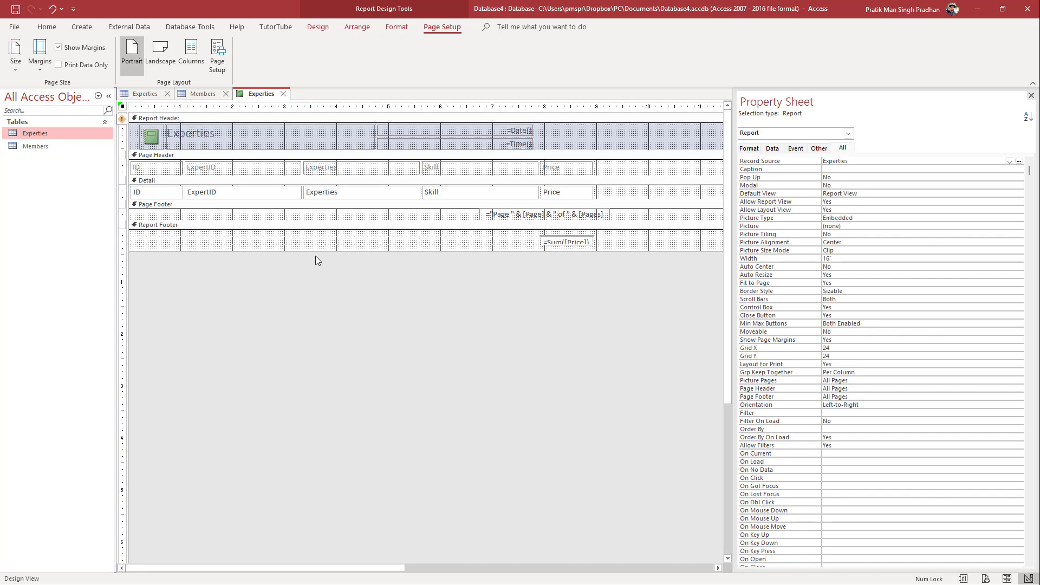
{"action": "left_click_drag", "start_coordinate": [309, 251], "coordinate": [313, 453]}
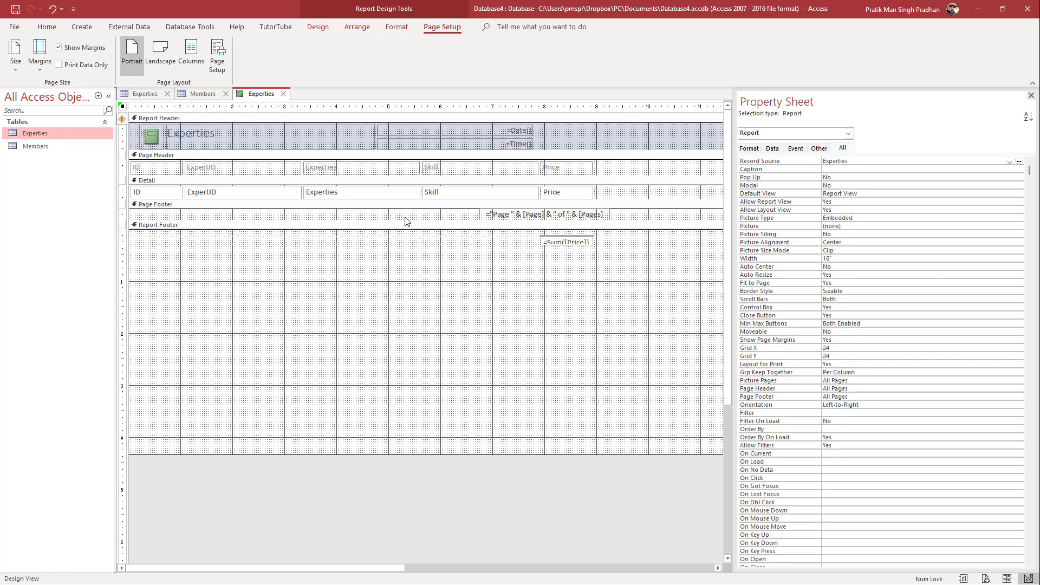
{"action": "left_click", "coordinate": [317, 25]}
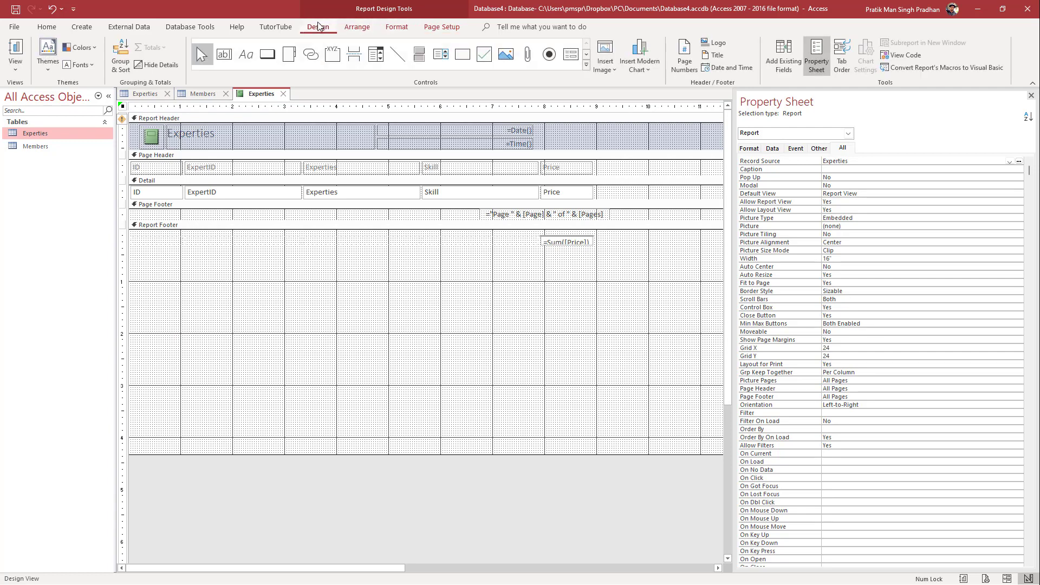
Draw a clustered column chart in the Report Footer below the price total.
{"action": "left_click", "coordinate": [644, 70]}
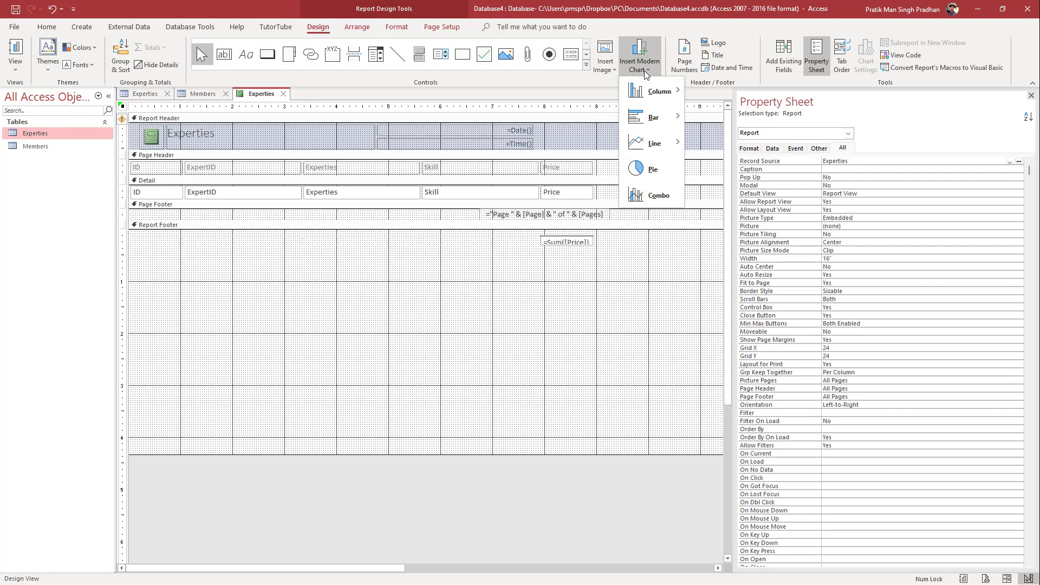
{"action": "mouse_move", "coordinate": [647, 93]}
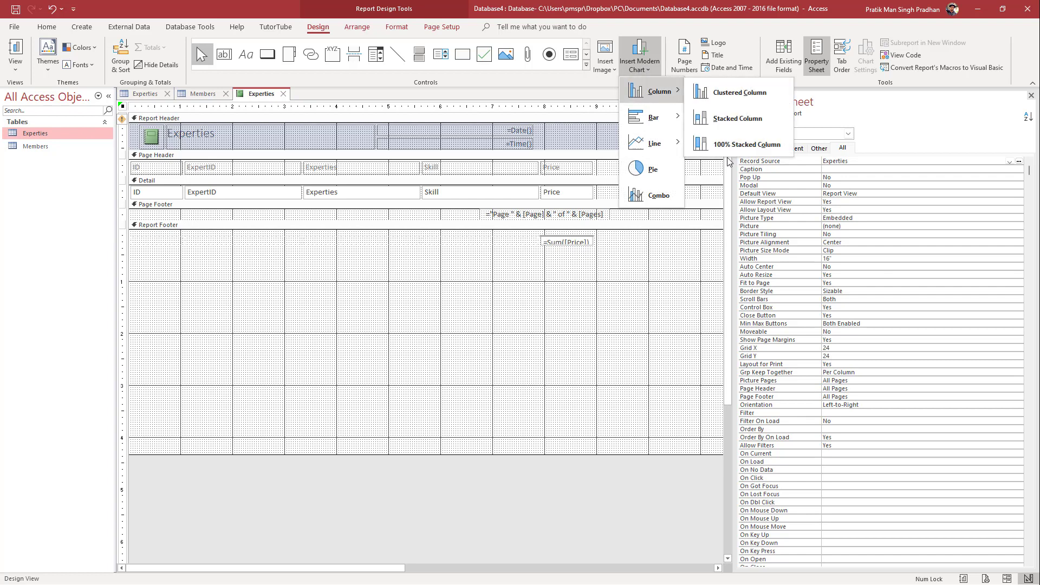
{"action": "mouse_move", "coordinate": [667, 137]}
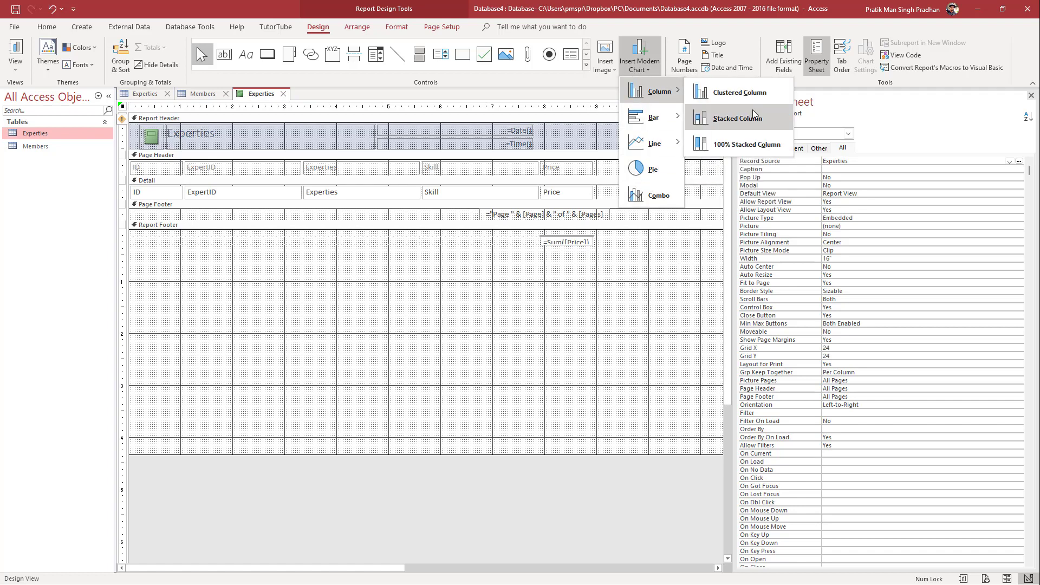
{"action": "left_click", "coordinate": [746, 99]}
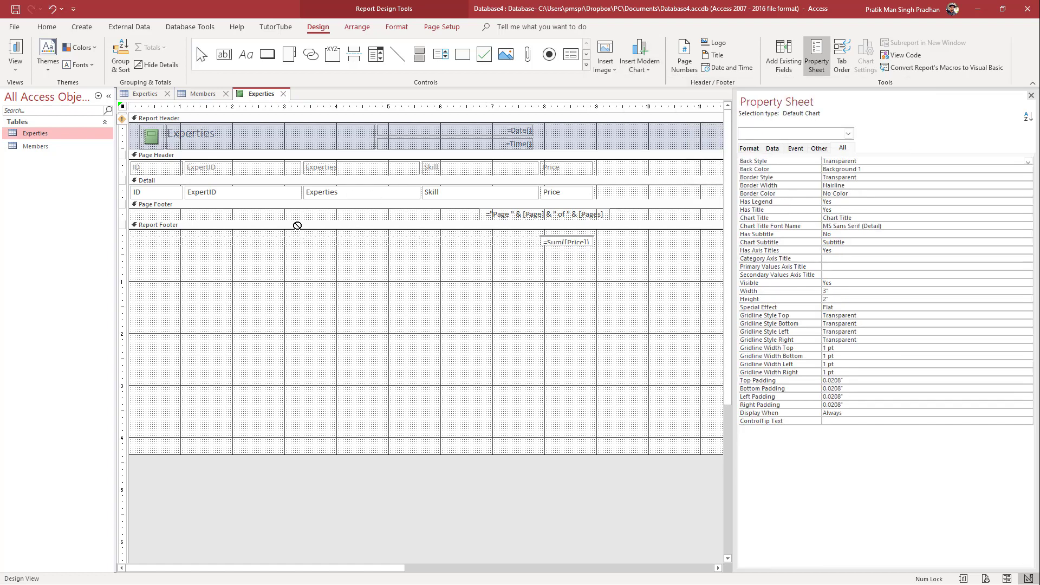
{"action": "left_click_drag", "start_coordinate": [147, 253], "coordinate": [386, 416]}
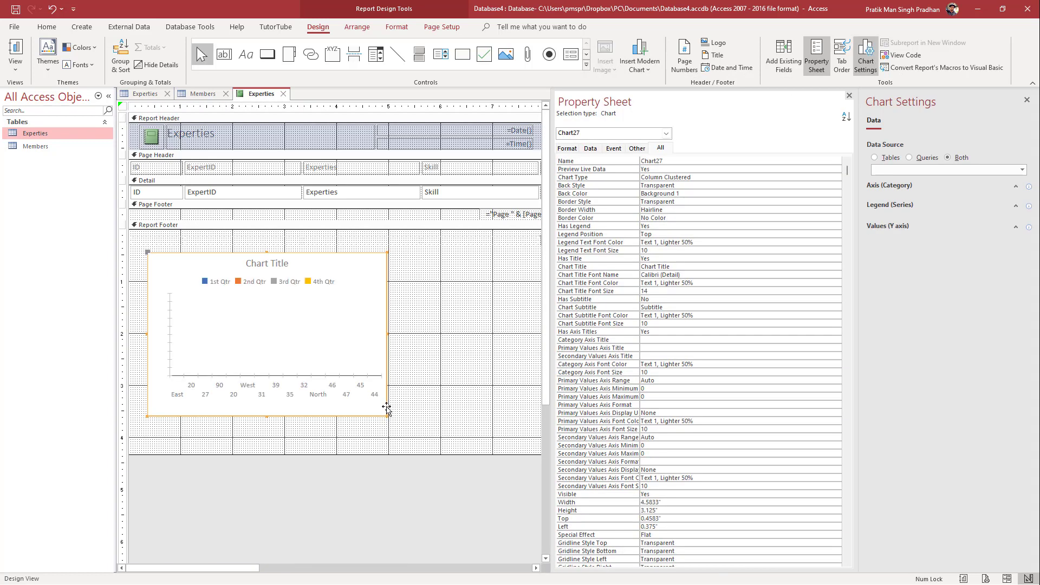
Feed the column chart from the Experties table, with Price as category axis and Skill as legend series.
{"action": "left_click", "coordinate": [888, 162]}
{"action": "left_click", "coordinate": [1021, 171]}
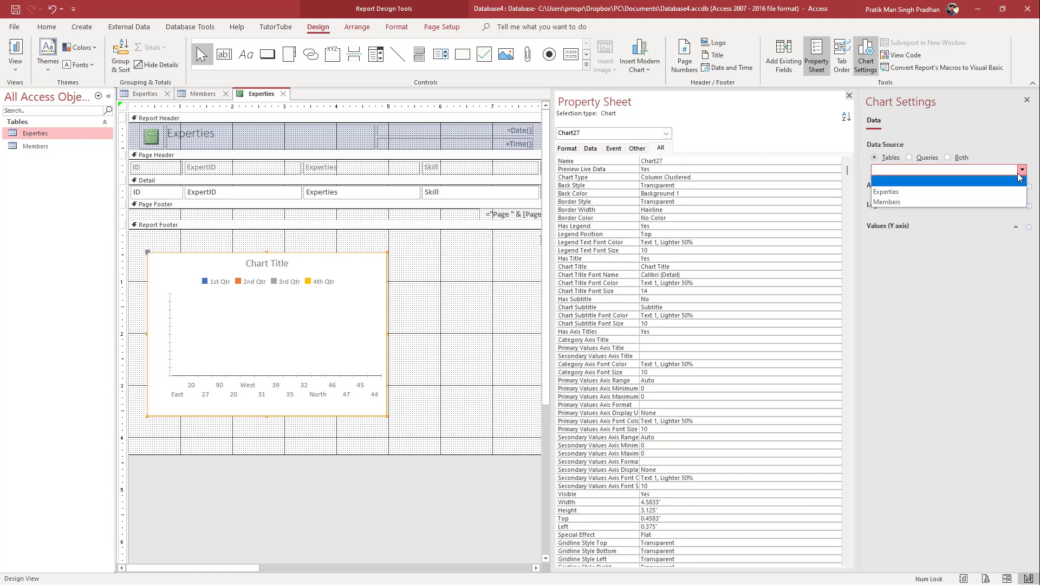
{"action": "left_click", "coordinate": [942, 193]}
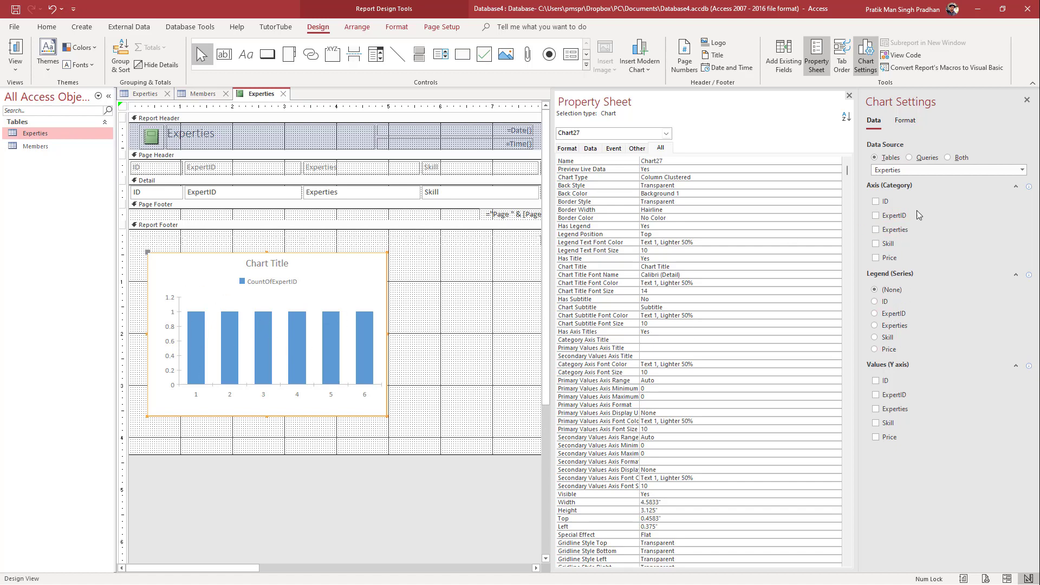
{"action": "left_click", "coordinate": [876, 259]}
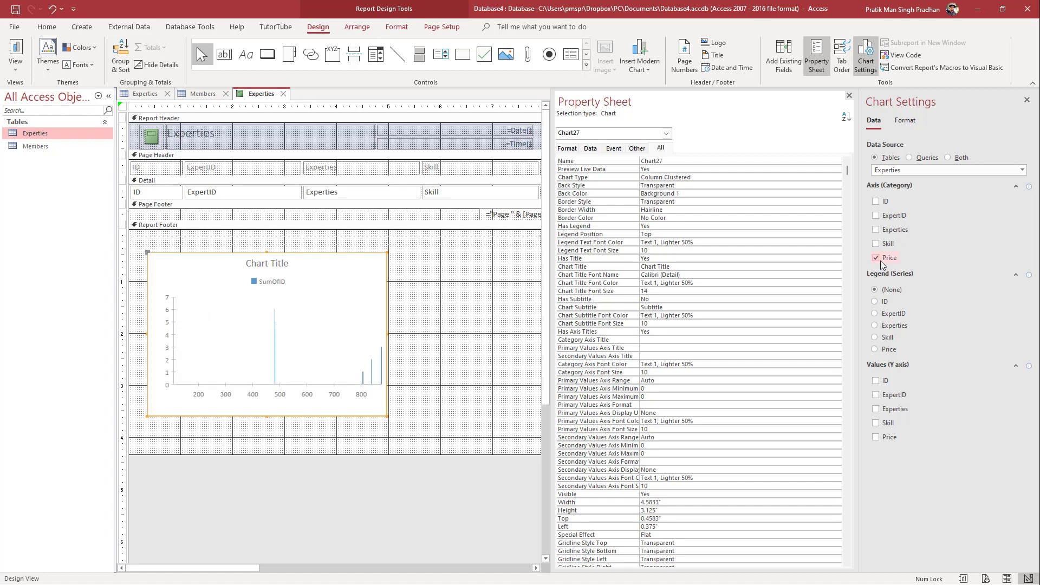
{"action": "left_click", "coordinate": [876, 301]}
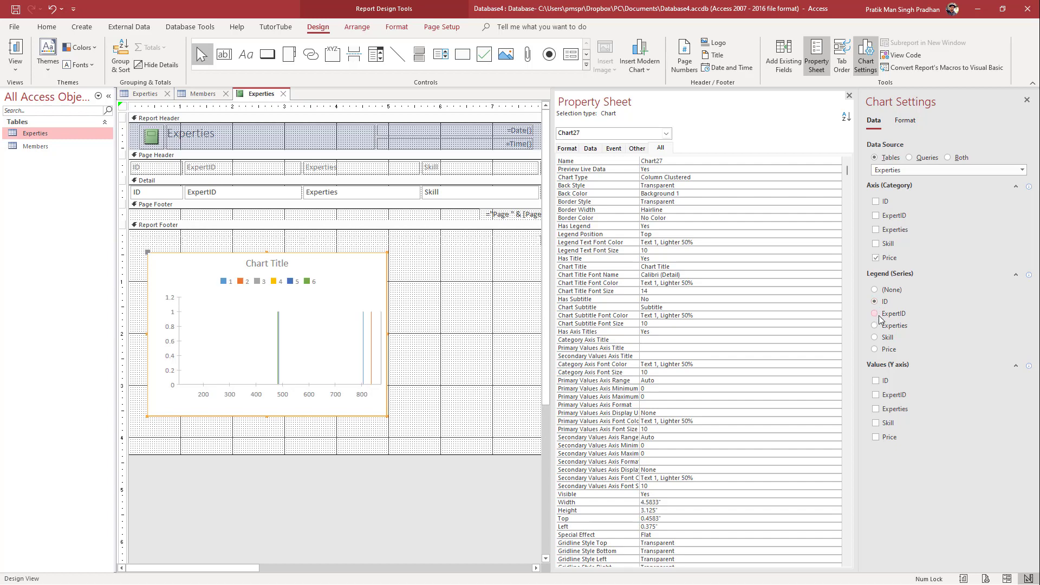
{"action": "left_click", "coordinate": [877, 327]}
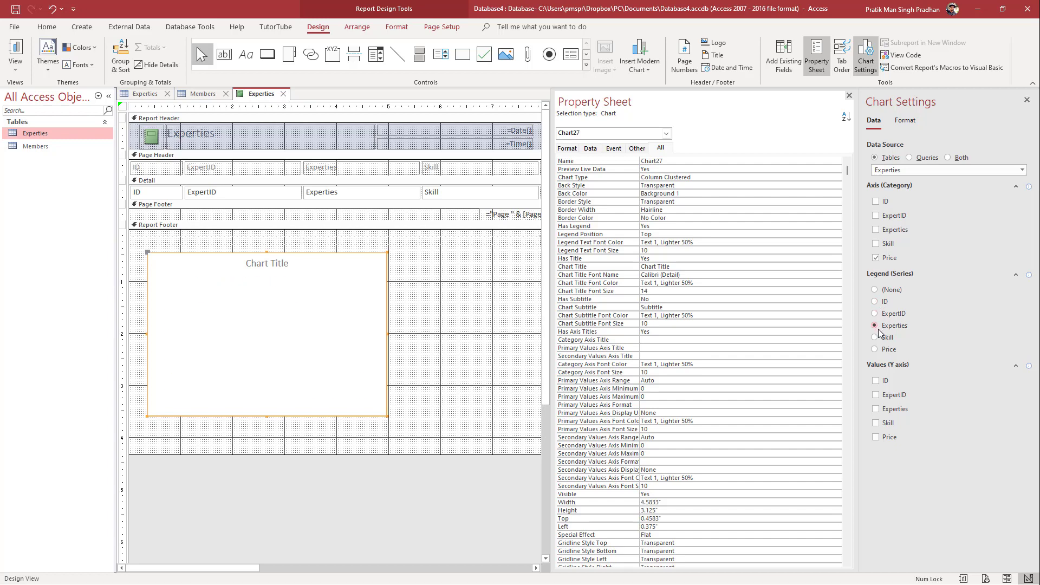
{"action": "left_click", "coordinate": [875, 337]}
Make Price (Sum) the chart's only value, dropping ExpertID and ID (Sum), and narrow the Property Sheet.
{"action": "left_click", "coordinate": [876, 216]}
{"action": "left_click", "coordinate": [874, 290]}
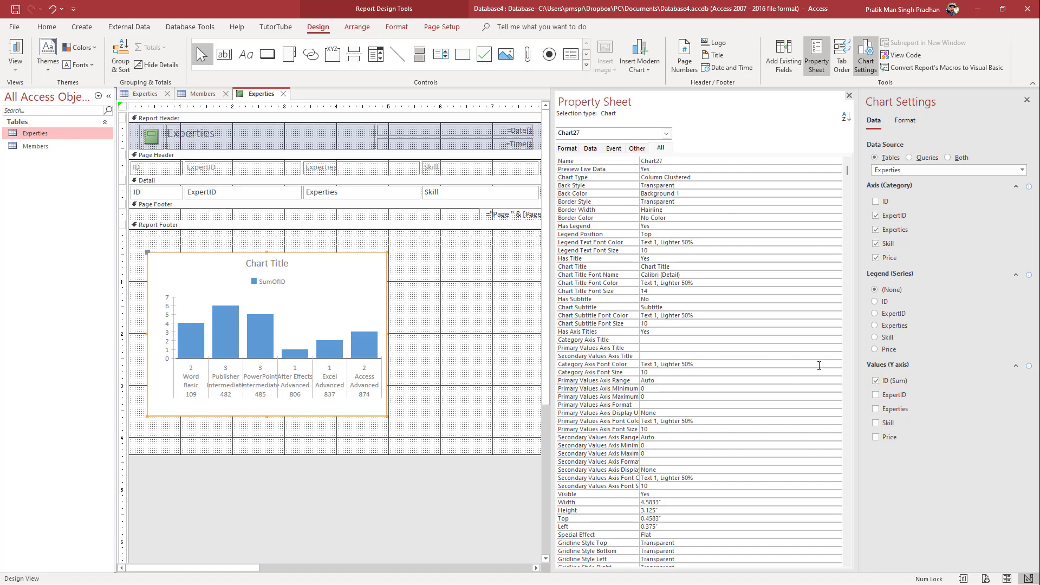
{"action": "left_click", "coordinate": [876, 394]}
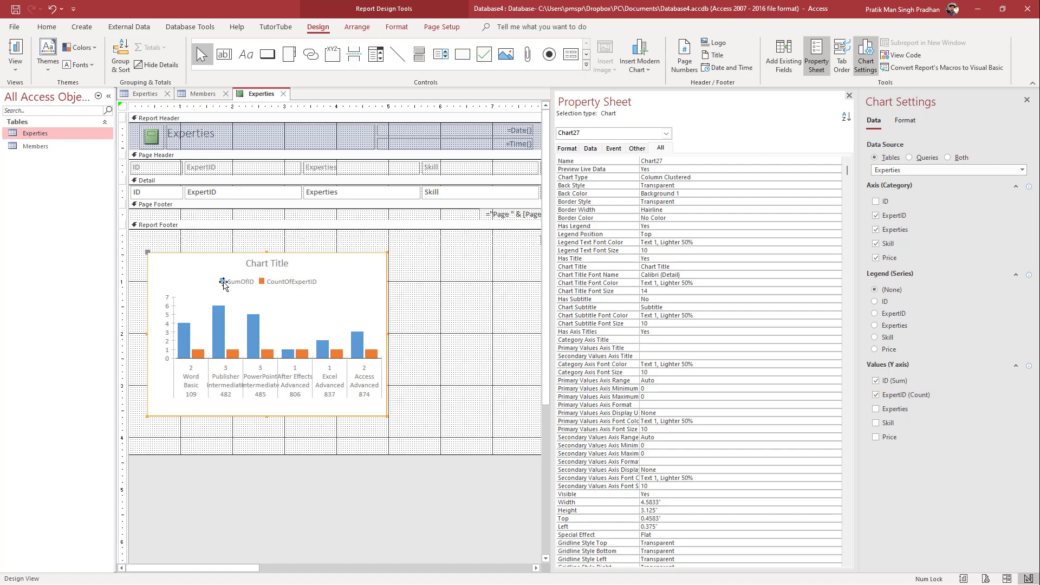
{"action": "left_click", "coordinate": [875, 395]}
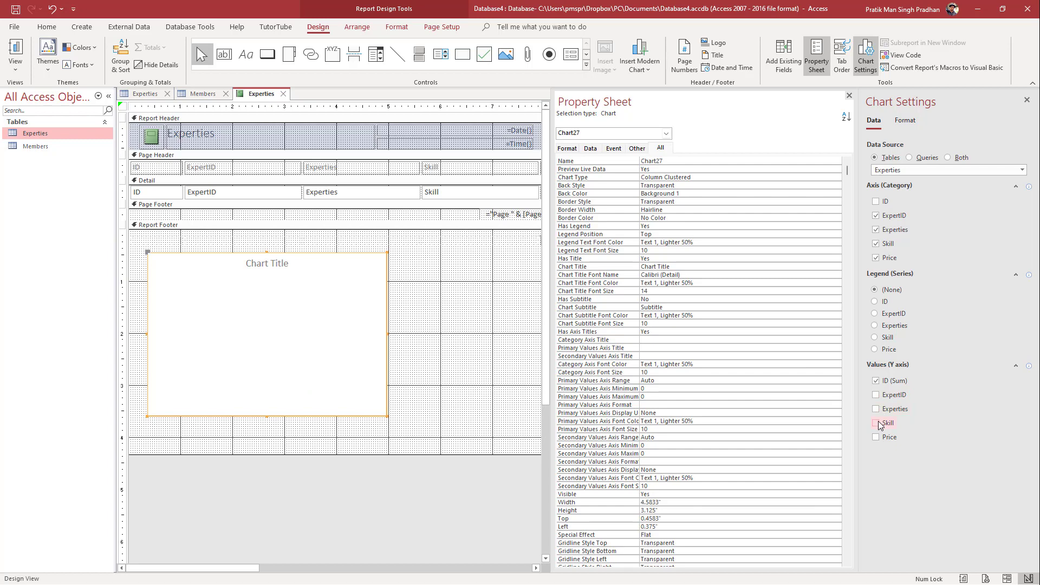
{"action": "left_click", "coordinate": [876, 436]}
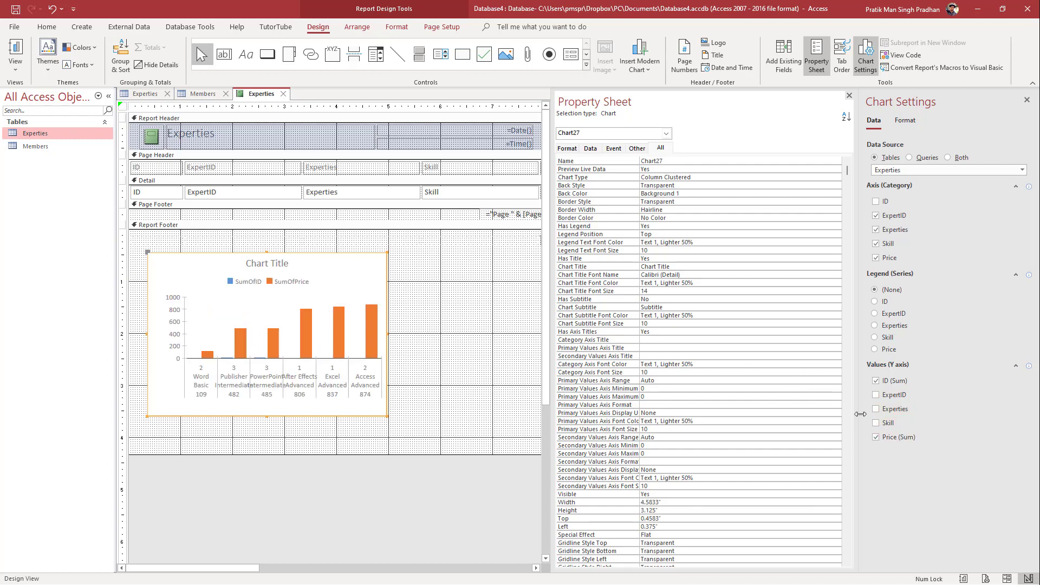
{"action": "left_click", "coordinate": [882, 382]}
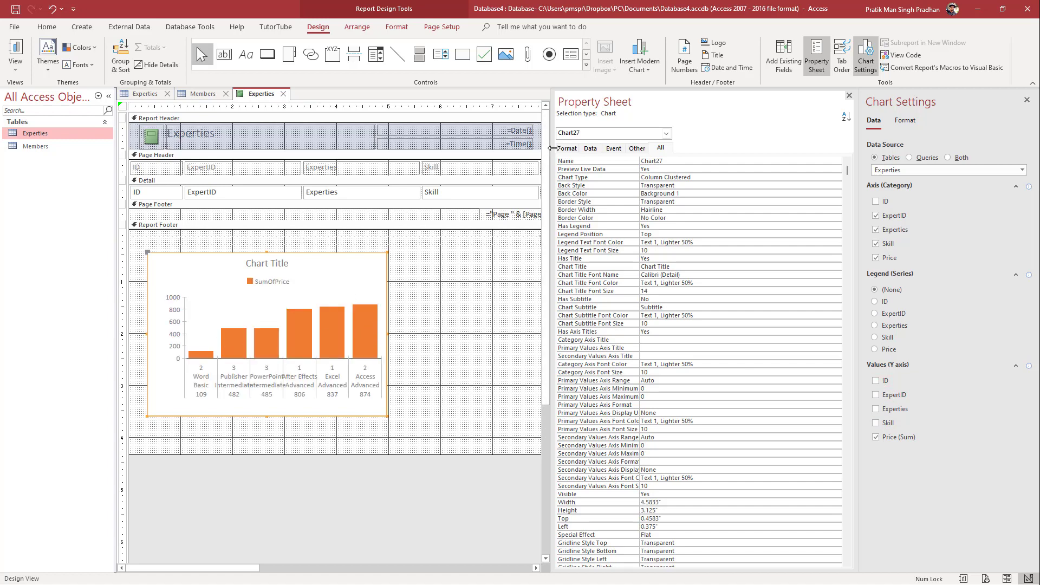
{"action": "left_click_drag", "start_coordinate": [553, 148], "coordinate": [687, 147]}
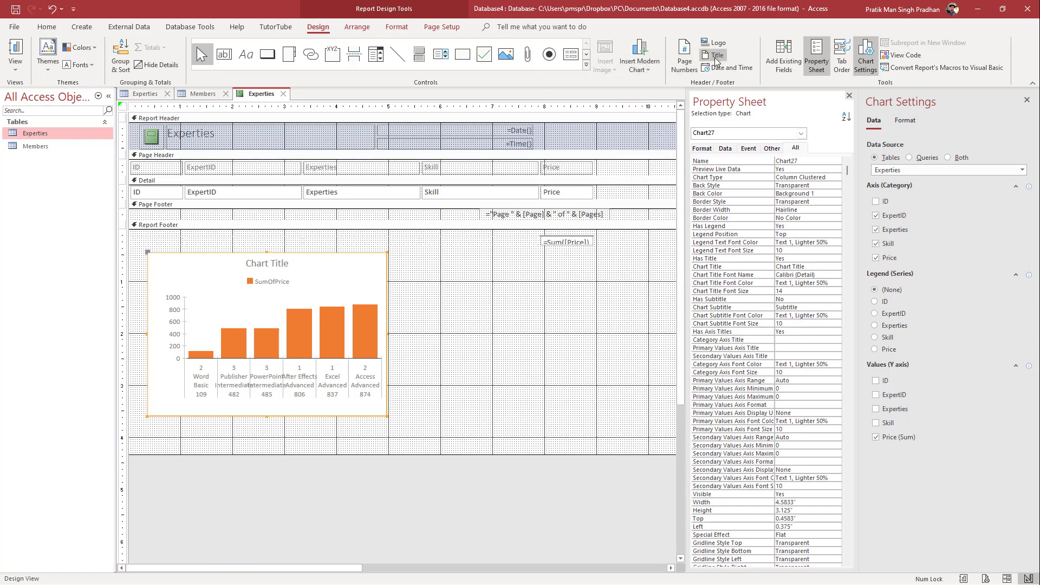
Draw a pie chart in the Report Footer beside the column chart.
{"action": "left_click", "coordinate": [650, 70]}
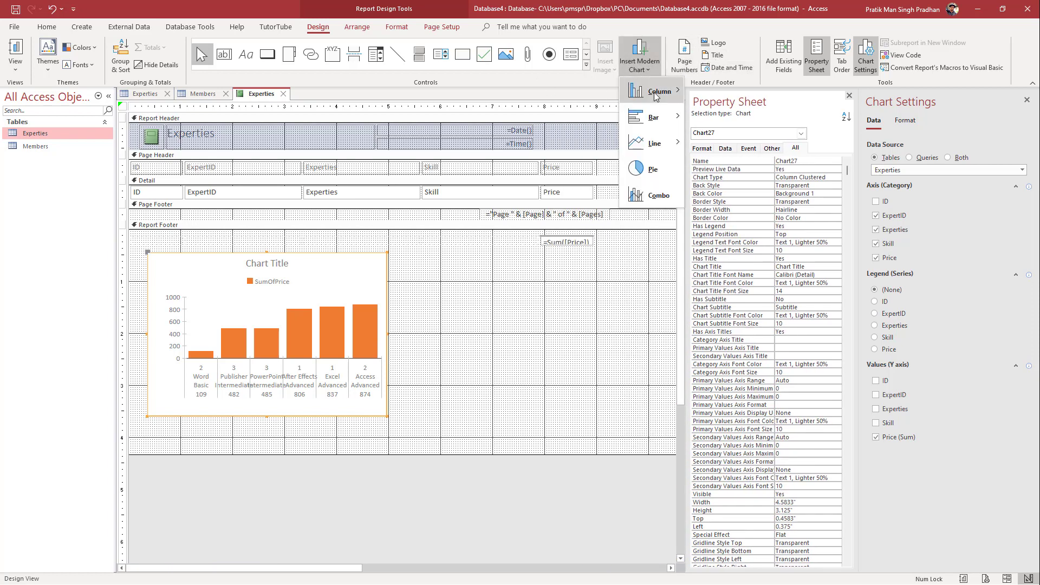
{"action": "left_click", "coordinate": [659, 173]}
{"action": "left_click_drag", "start_coordinate": [434, 264], "coordinate": [637, 421]}
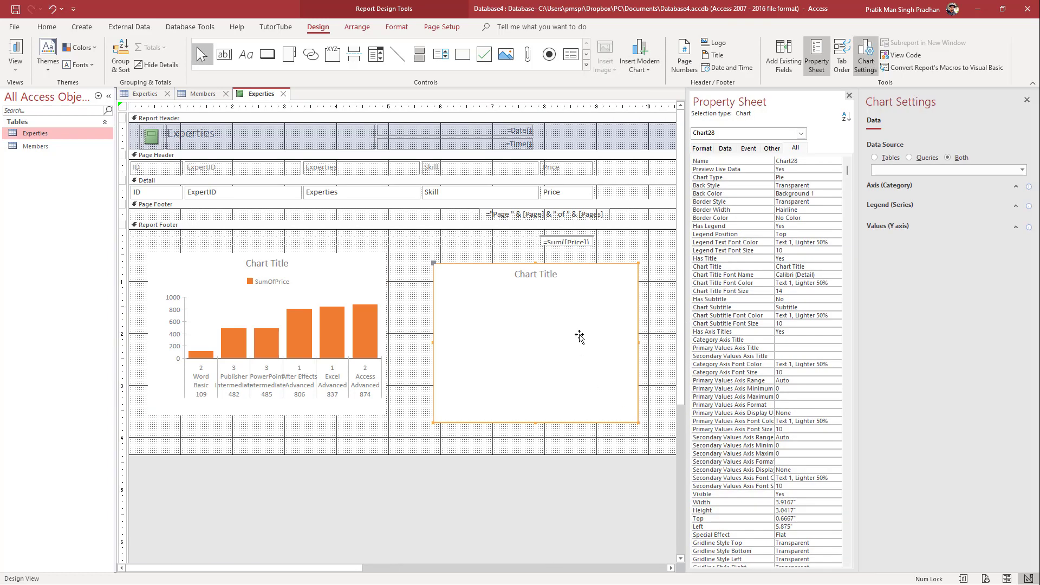
Set the pie chart's data source to Tables, using the Experties table.
{"action": "left_click", "coordinate": [890, 158]}
{"action": "left_click", "coordinate": [962, 170]}
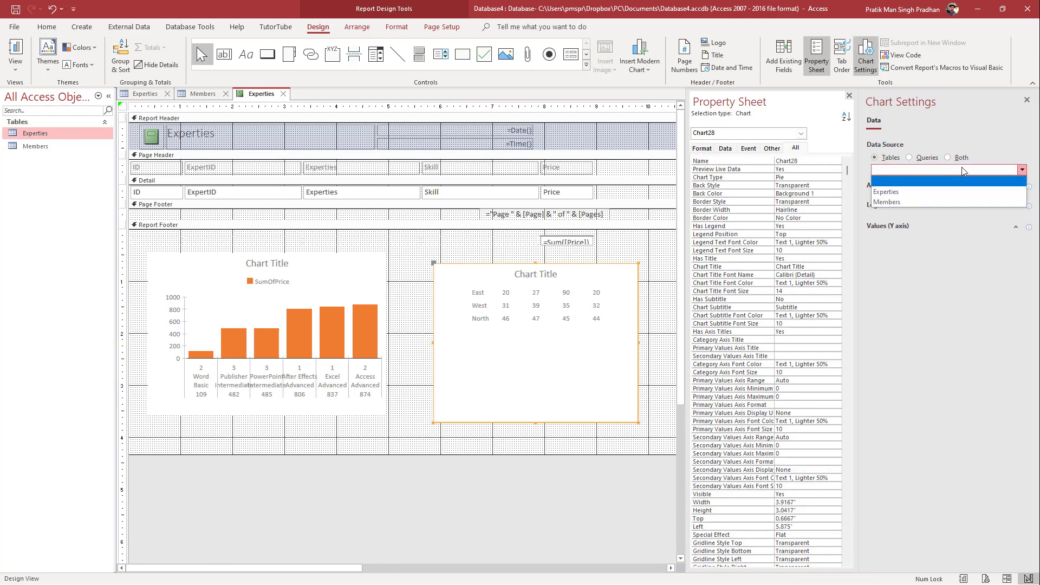
{"action": "left_click", "coordinate": [894, 192]}
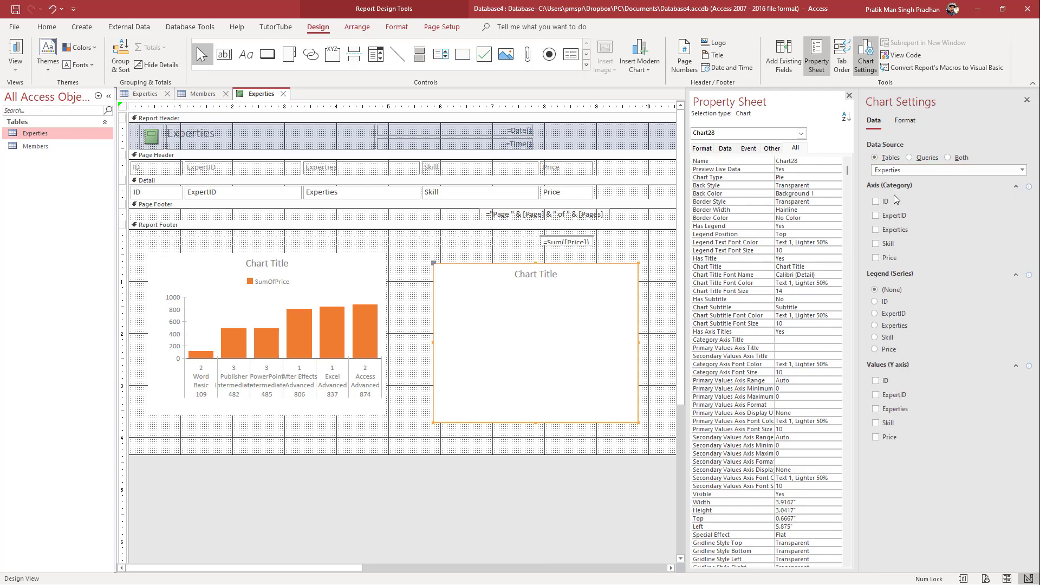
Put Skill on the pie's category axis and settle on Experties (Count) as its value.
{"action": "left_click", "coordinate": [875, 232]}
{"action": "left_click", "coordinate": [875, 238]}
{"action": "left_click", "coordinate": [876, 337]}
{"action": "left_click", "coordinate": [873, 424]}
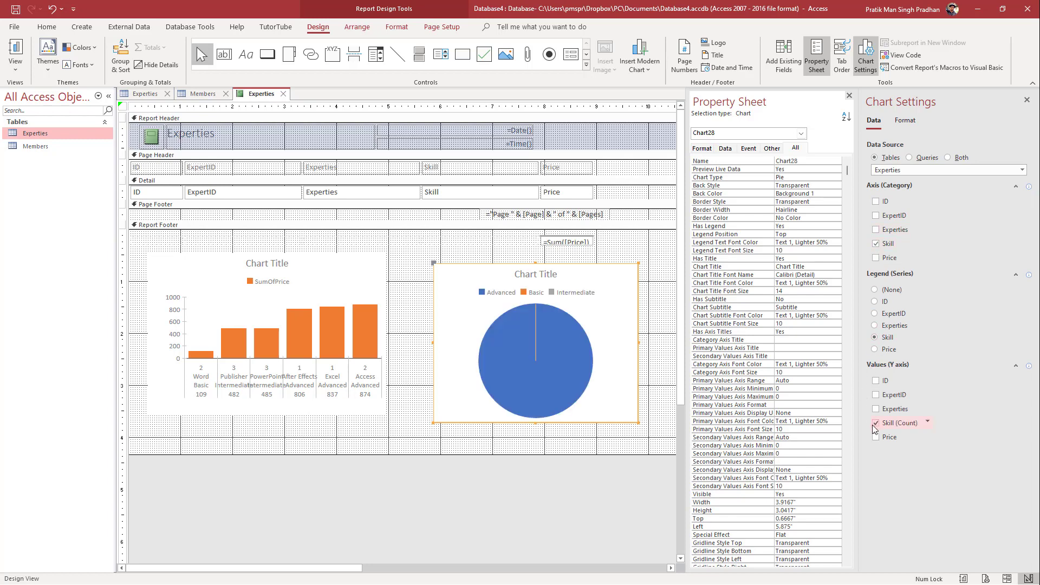
{"action": "left_click", "coordinate": [872, 424]}
{"action": "left_click", "coordinate": [874, 409]}
{"action": "left_click", "coordinate": [875, 409]}
{"action": "left_click", "coordinate": [875, 395]}
{"action": "left_click", "coordinate": [876, 395]}
{"action": "left_click", "coordinate": [875, 409]}
Try different series and category fields, ending with Experties as series and Skill as category.
{"action": "left_click", "coordinate": [874, 337]}
{"action": "left_click", "coordinate": [875, 349]}
{"action": "left_click", "coordinate": [874, 326]}
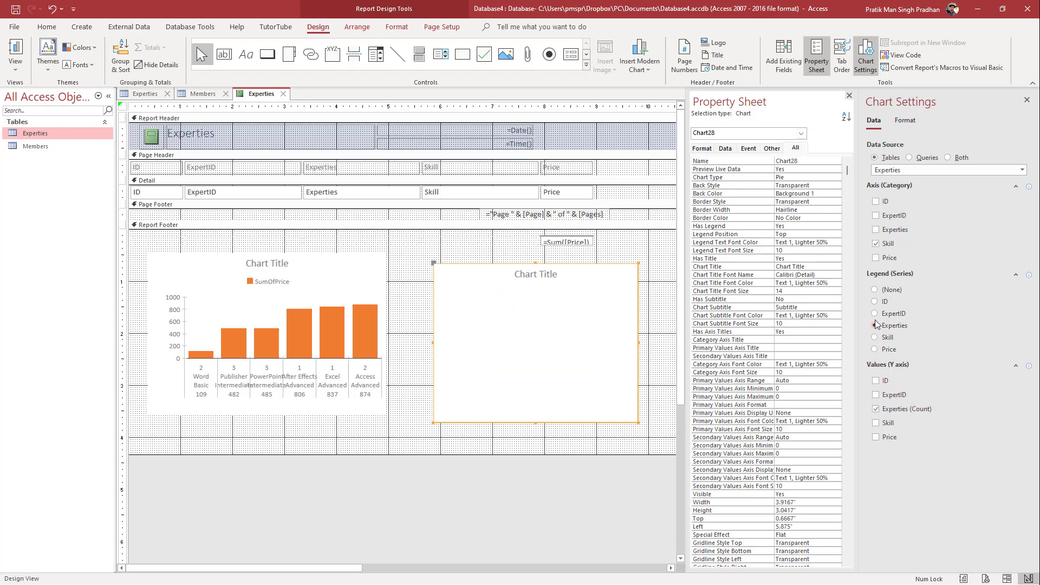
{"action": "left_click", "coordinate": [874, 313]}
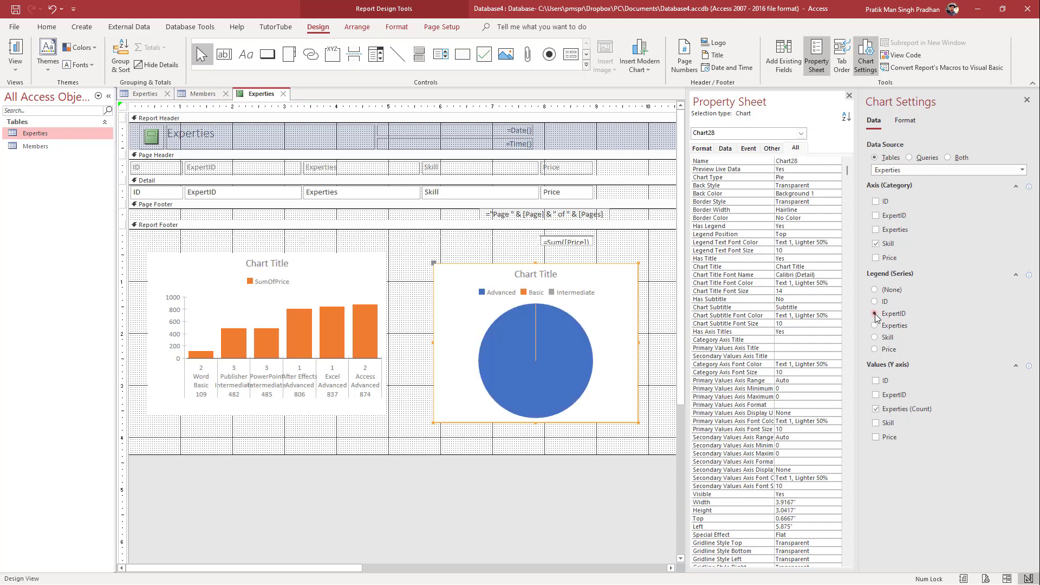
{"action": "left_click", "coordinate": [876, 230]}
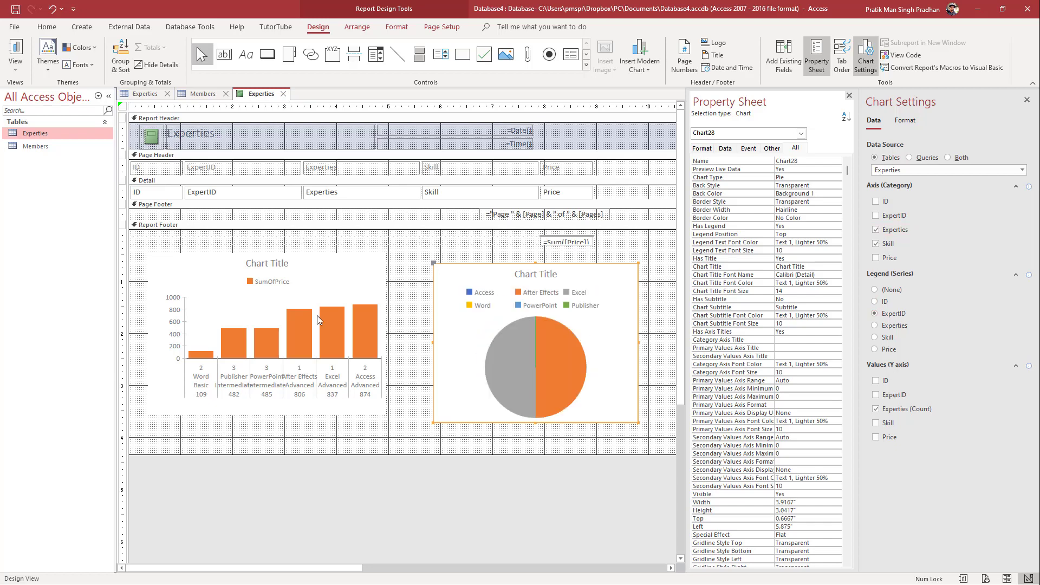
{"action": "left_click", "coordinate": [876, 244]}
{"action": "left_click", "coordinate": [876, 215]}
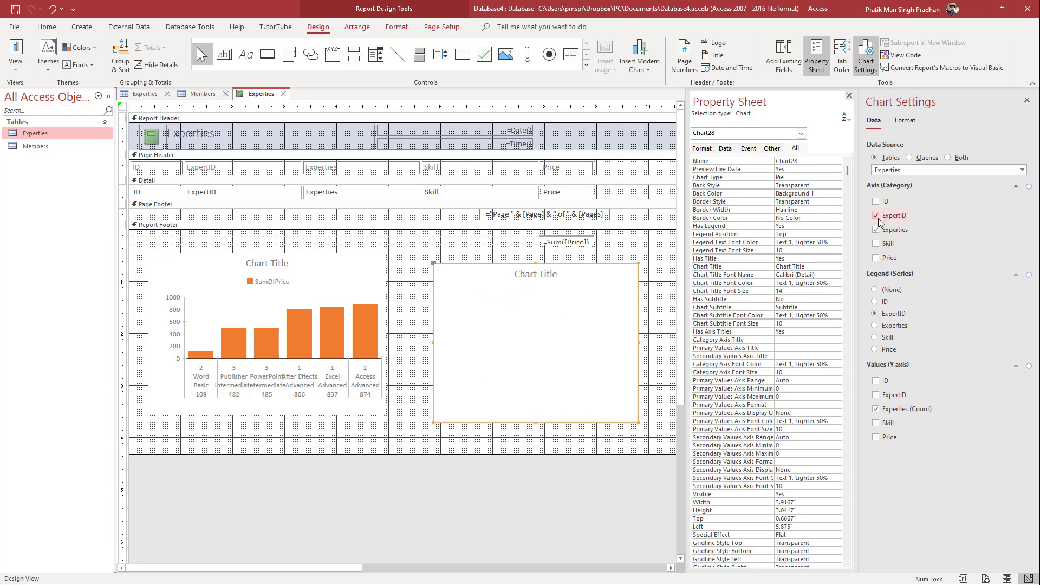
{"action": "left_click", "coordinate": [878, 230]}
{"action": "left_click", "coordinate": [875, 326]}
{"action": "left_click", "coordinate": [876, 243]}
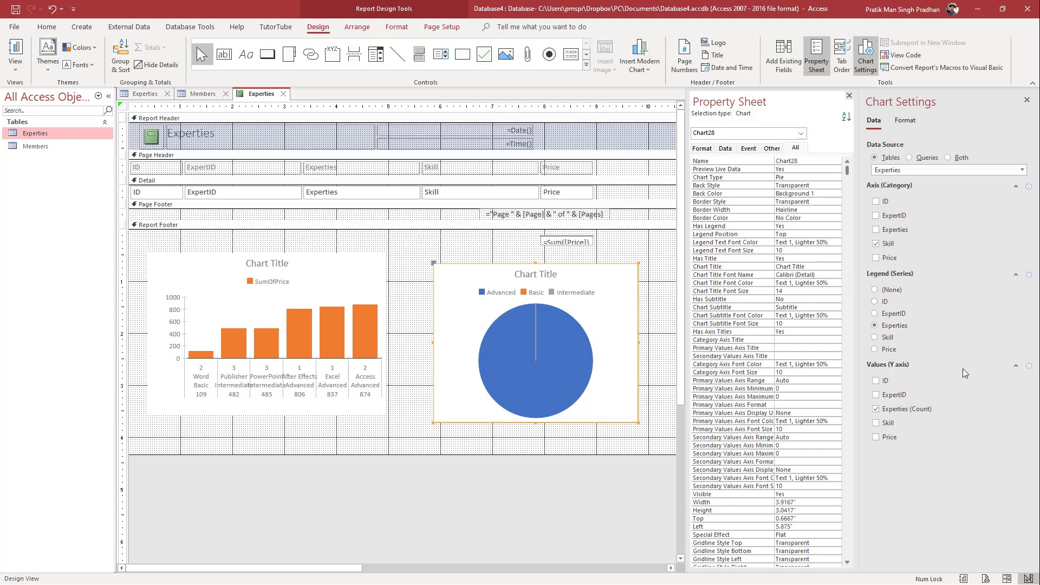
Keep only Experties (Count) in the values to clear the warning, then close Chart Settings.
{"action": "left_click", "coordinate": [879, 427]}
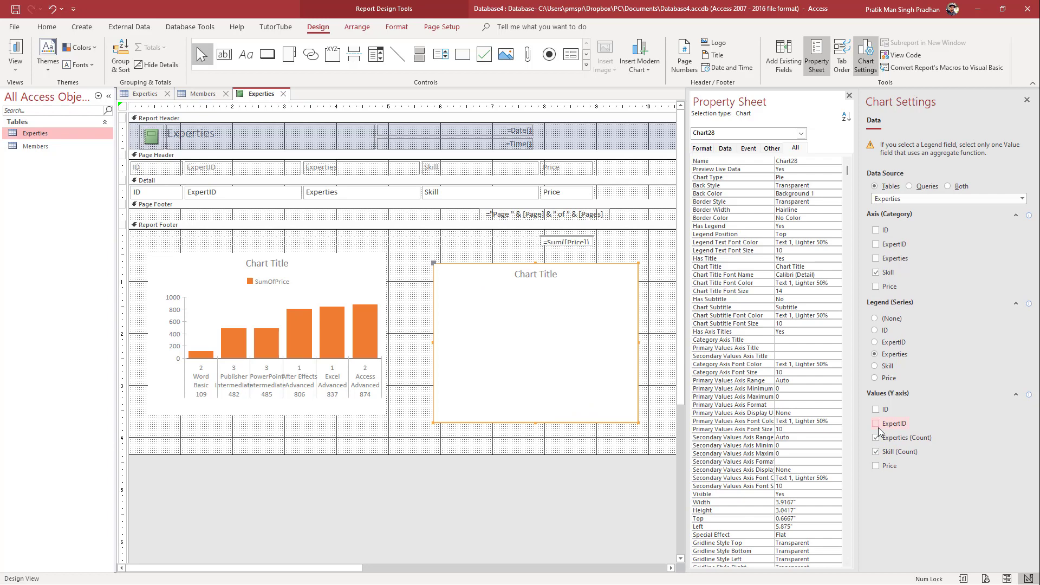
{"action": "left_click", "coordinate": [878, 426]}
{"action": "left_click", "coordinate": [878, 427]}
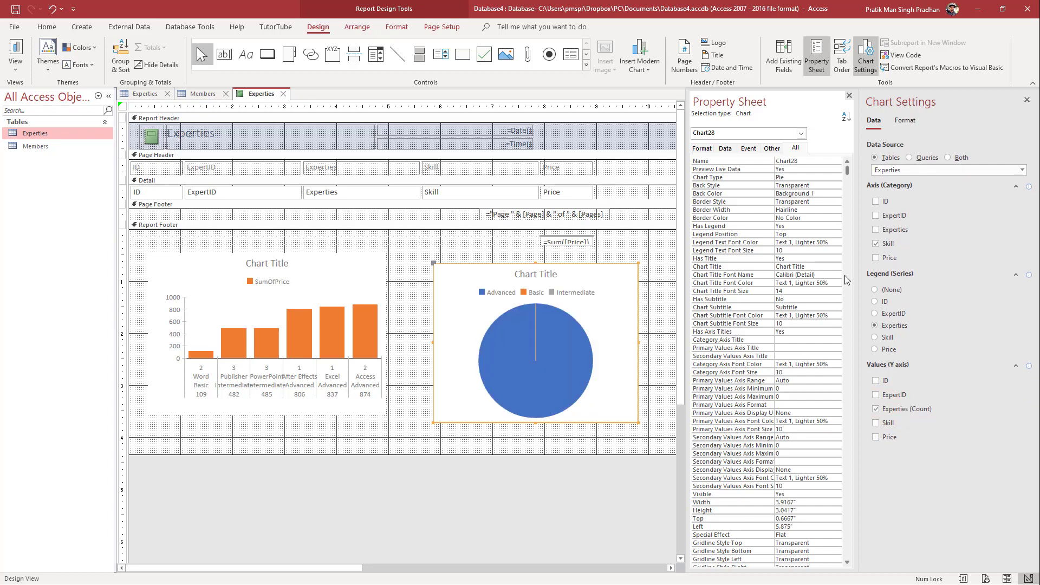
{"action": "left_click", "coordinate": [1026, 100]}
{"action": "left_click", "coordinate": [15, 65]}
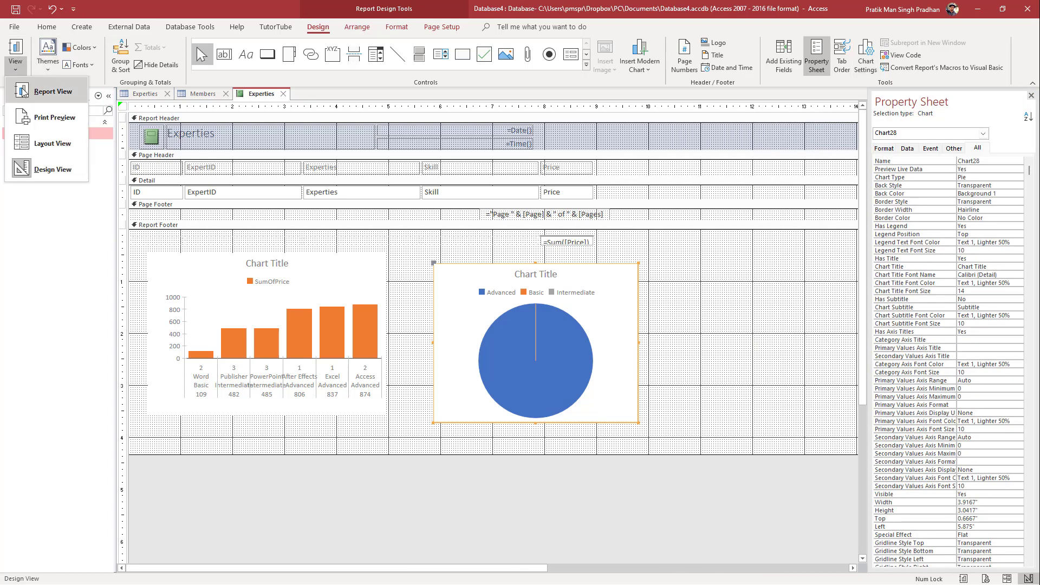